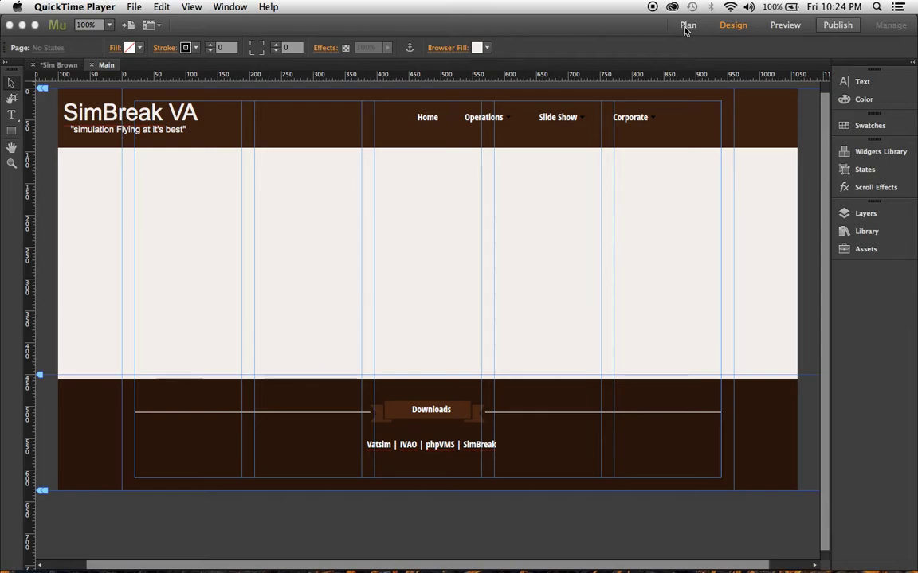
# Switch Muse to Plan view to see the SimBreak VA site's page layout
pyautogui.click(686, 27)
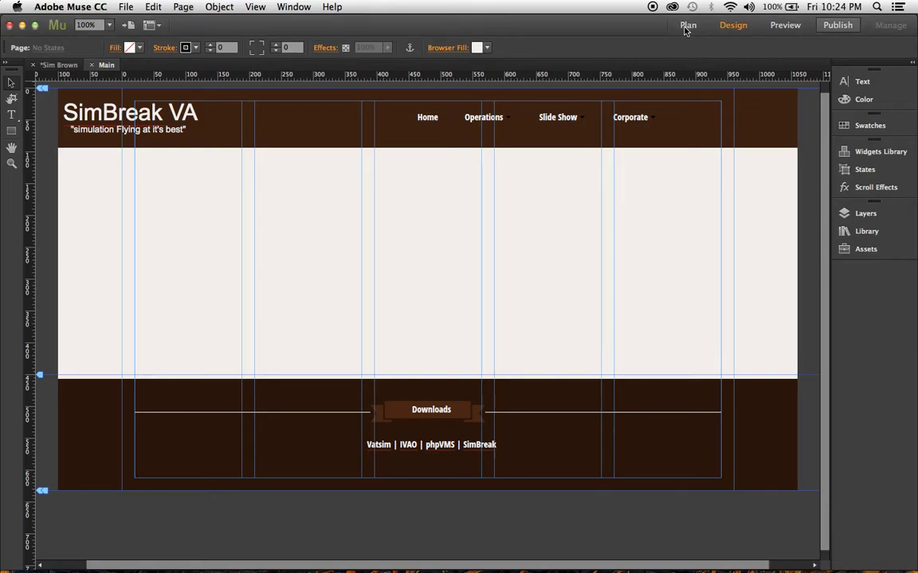
pyautogui.click(686, 27)
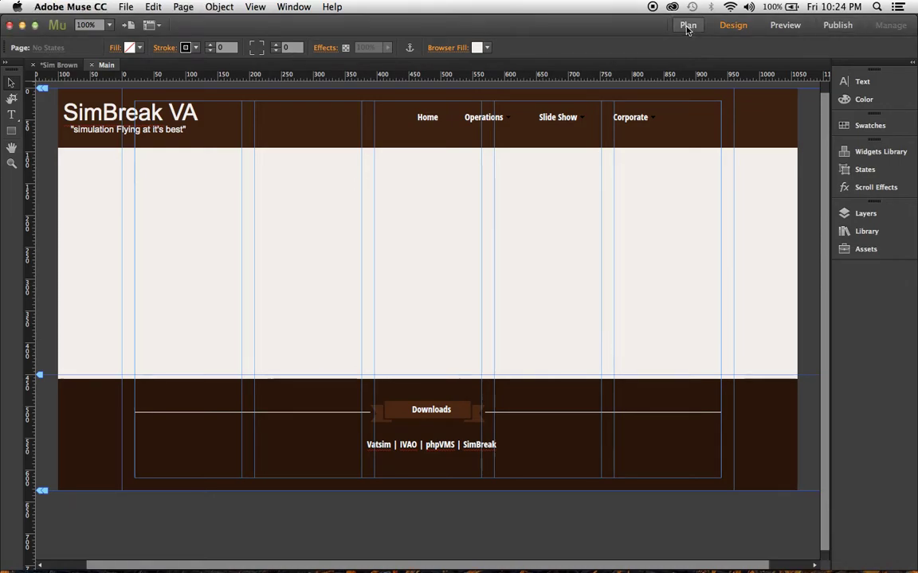
pyautogui.click(688, 27)
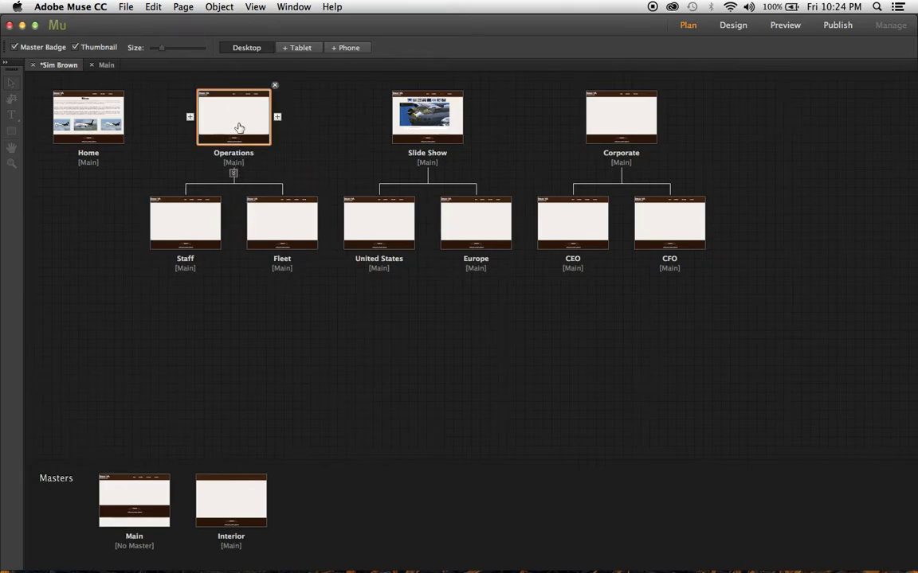
pyautogui.moveTo(266, 211); pyautogui.dragTo(184, 282)
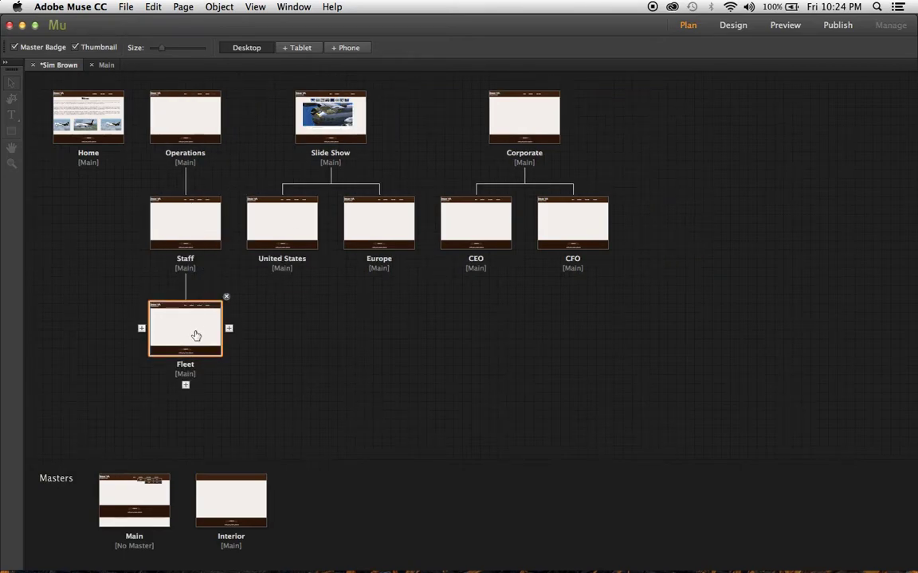
pyautogui.moveTo(184, 334); pyautogui.dragTo(231, 227)
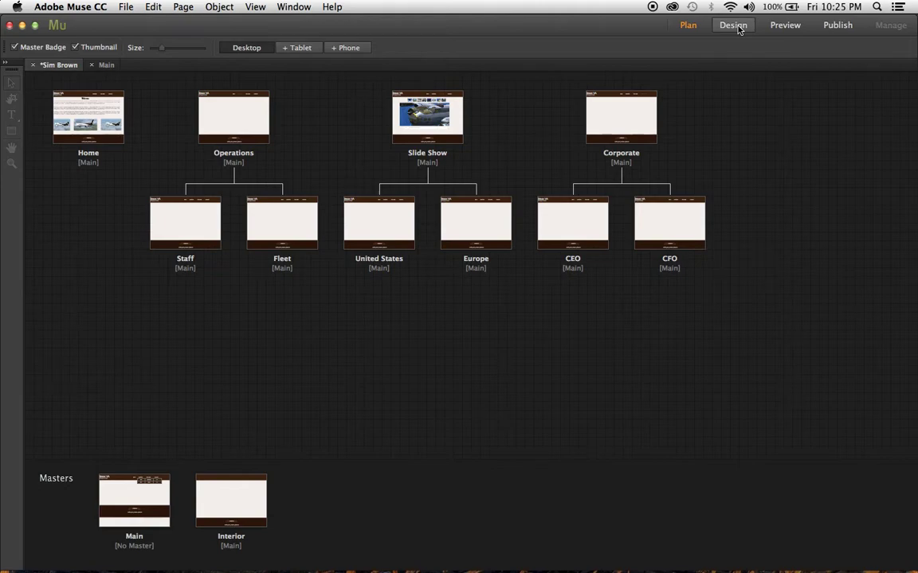
# Preview the SimBreak VA site and open Fleet from the Operations drop-down
pyautogui.click(735, 26)
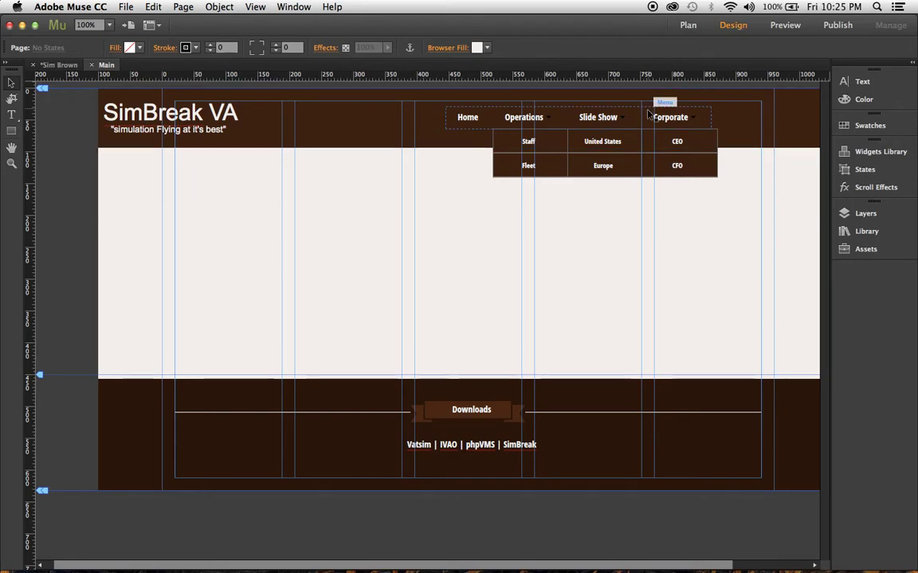
pyautogui.click(785, 27)
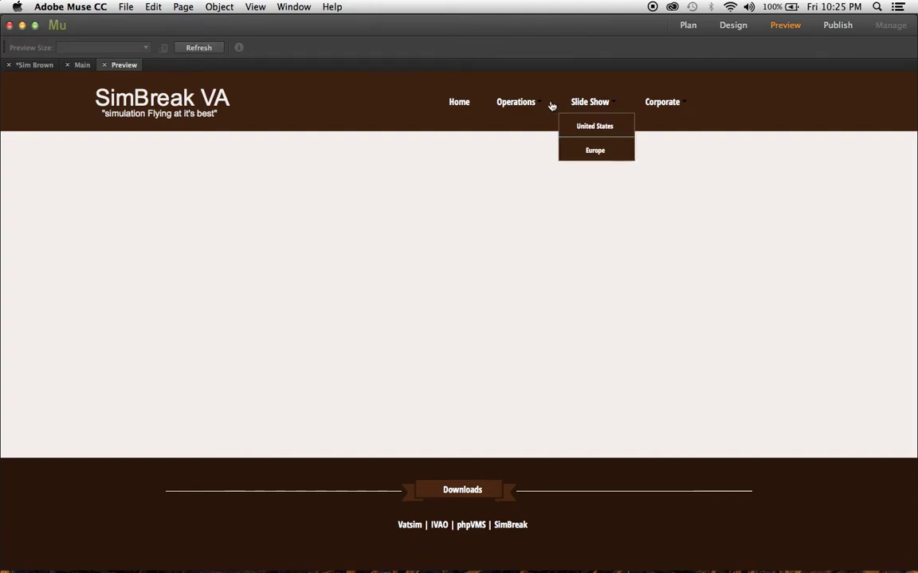
pyautogui.moveTo(520, 101)
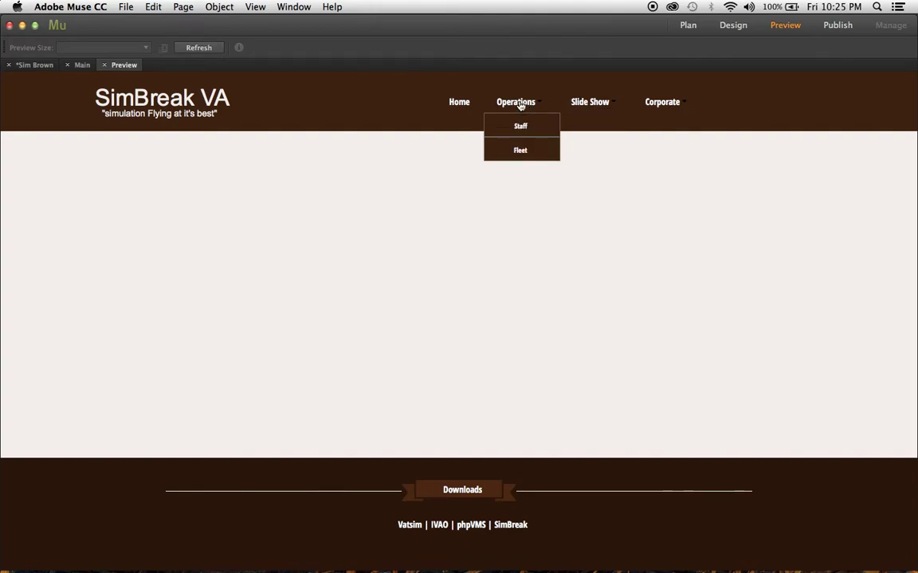
pyautogui.click(521, 156)
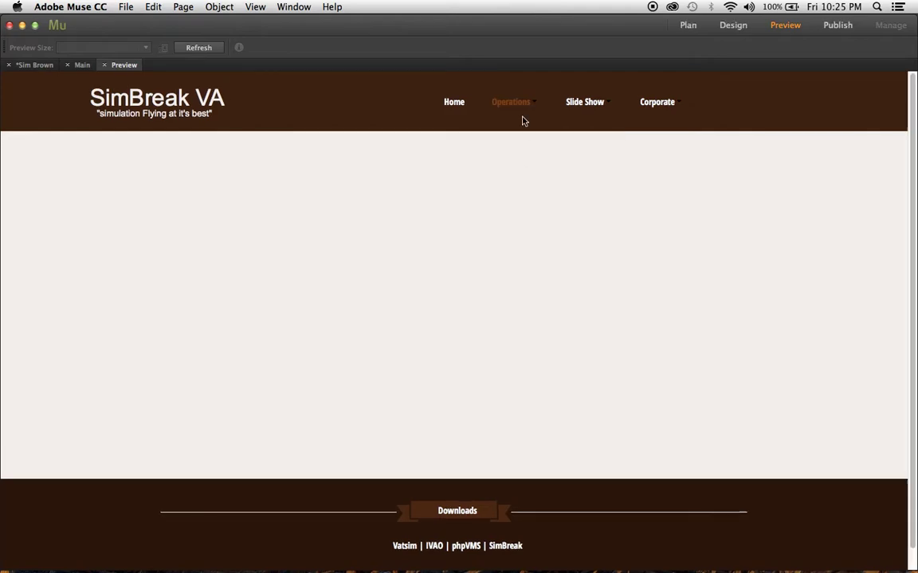
pyautogui.moveTo(525, 105)
pyautogui.moveTo(587, 106)
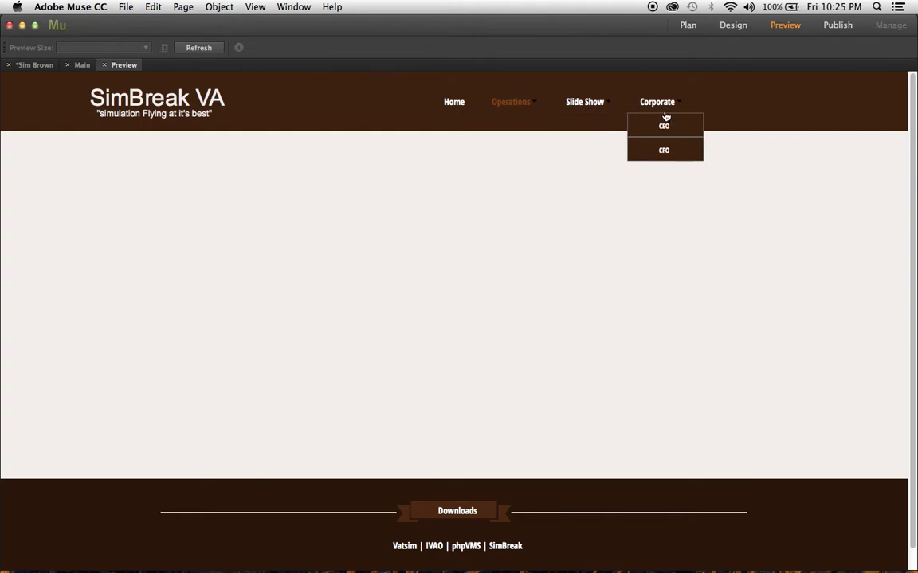
# Return to Design view and select the Corporate item in the navigation menu
pyautogui.click(733, 26)
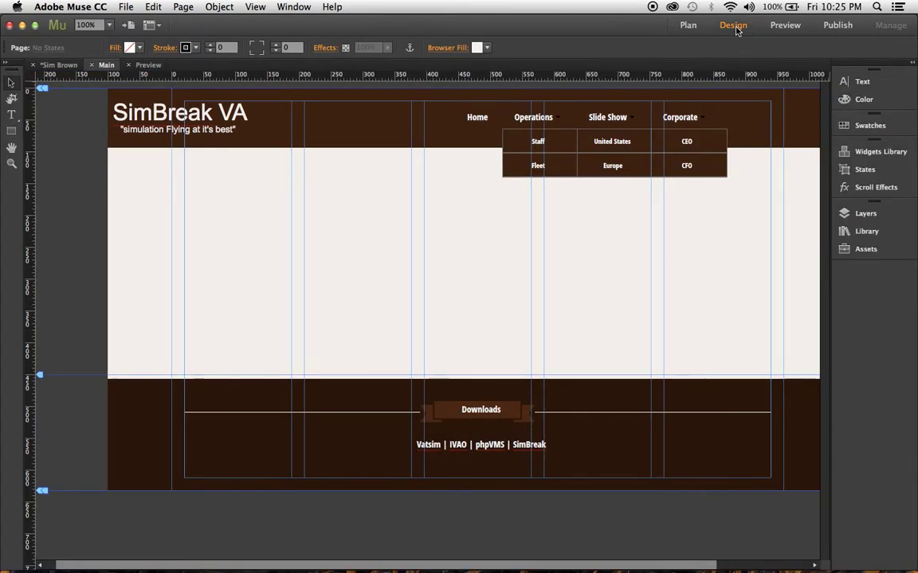
pyautogui.click(561, 121)
pyautogui.click(560, 120)
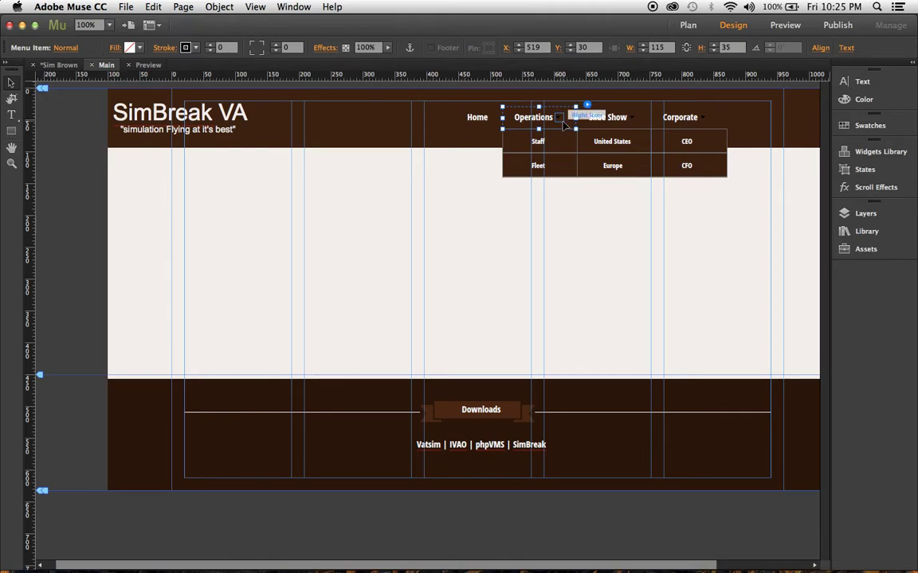
pyautogui.click(635, 124)
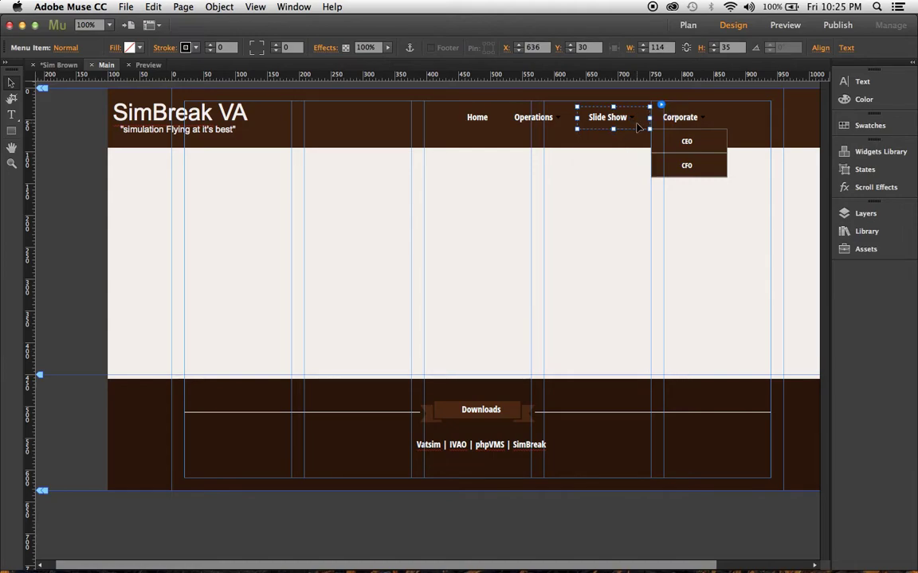
pyautogui.click(691, 121)
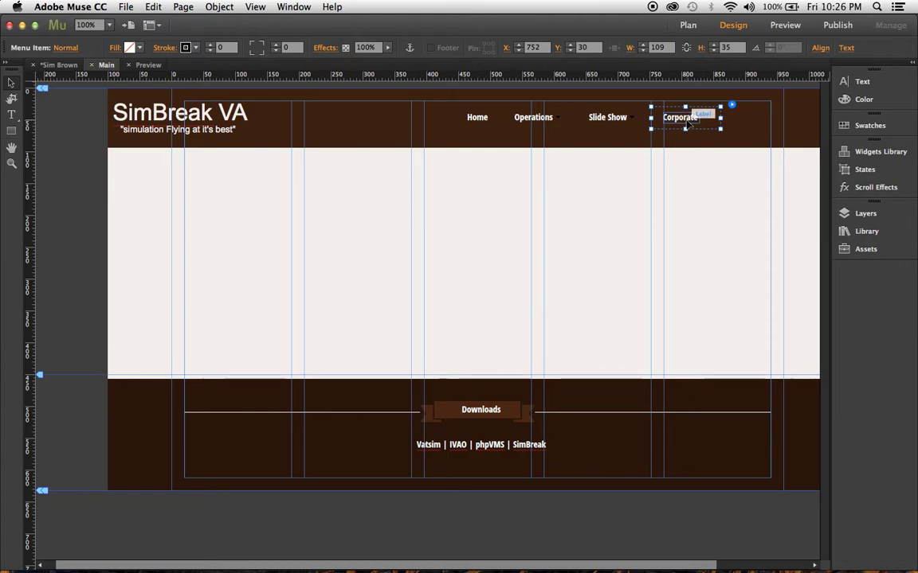
# Open the Corporate submenu and select the whole CEO menu item
pyautogui.click(686, 118)
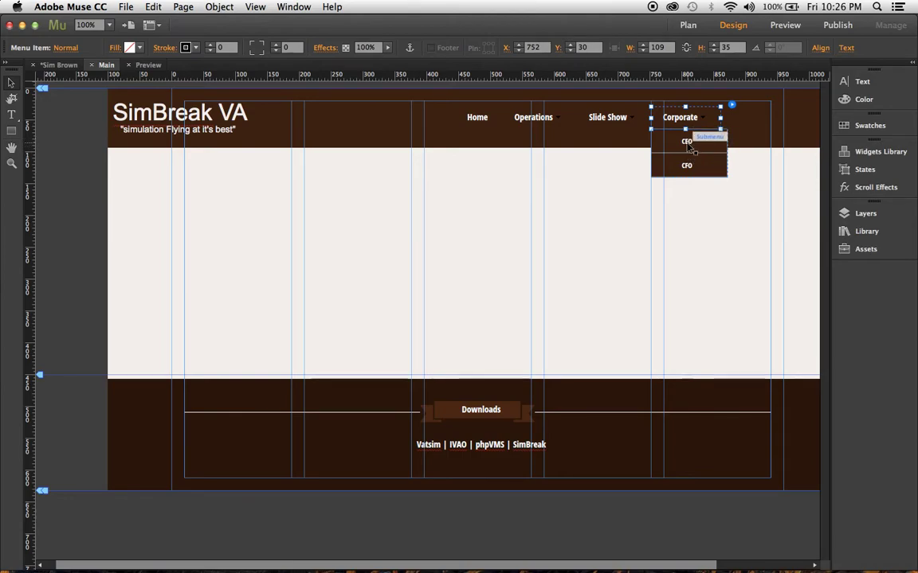
pyautogui.click(689, 147)
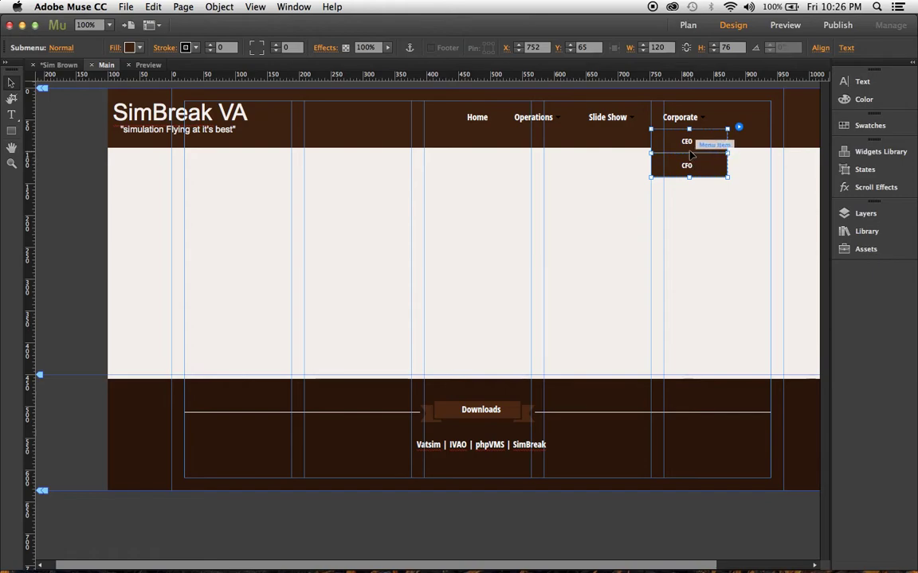
pyautogui.click(695, 146)
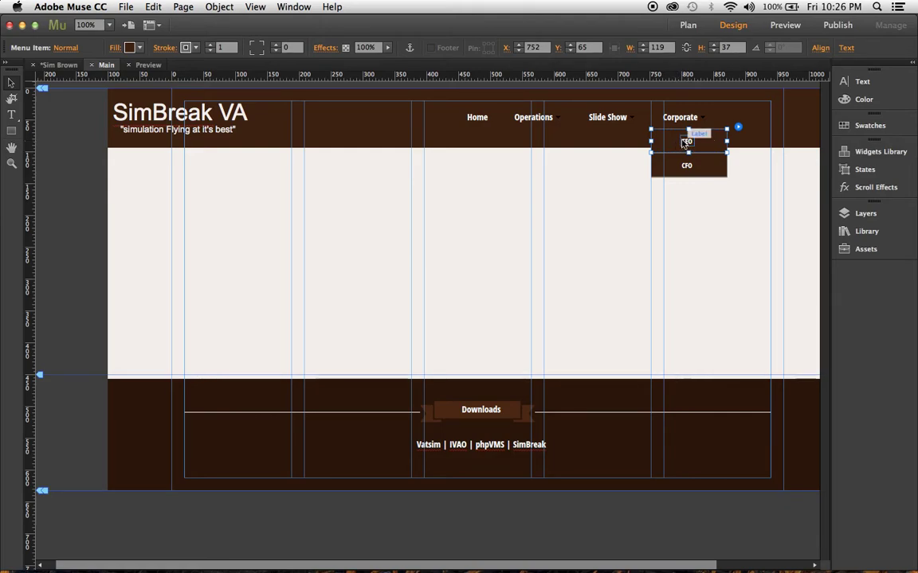
pyautogui.click(687, 141)
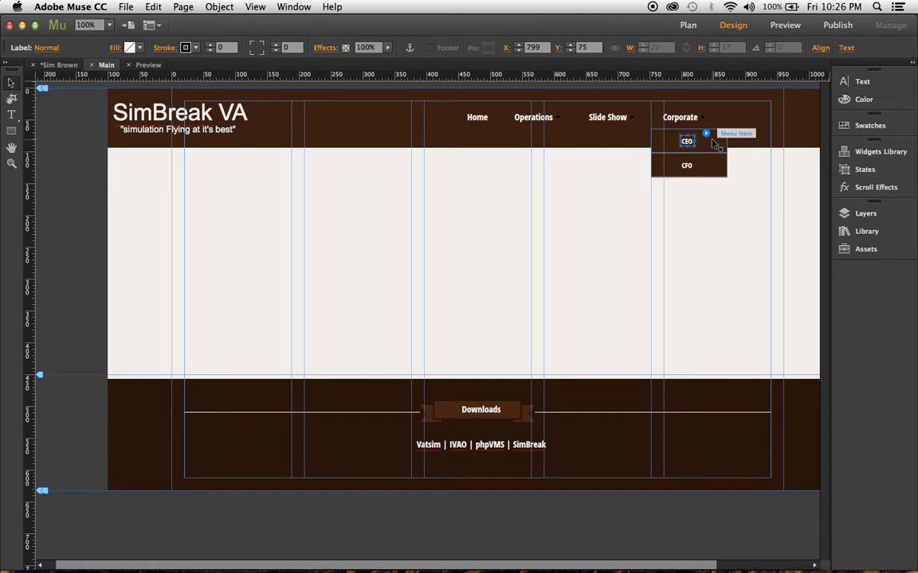
pyautogui.click(669, 144)
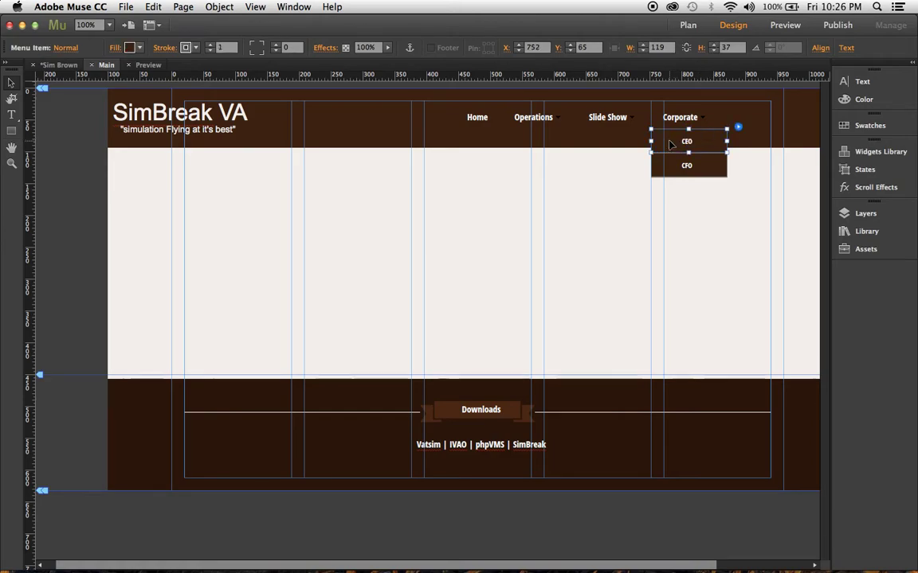
# Give the CEO item's Normal state a dark brown 462511 fill, after briefly trying White
pyautogui.click(865, 171)
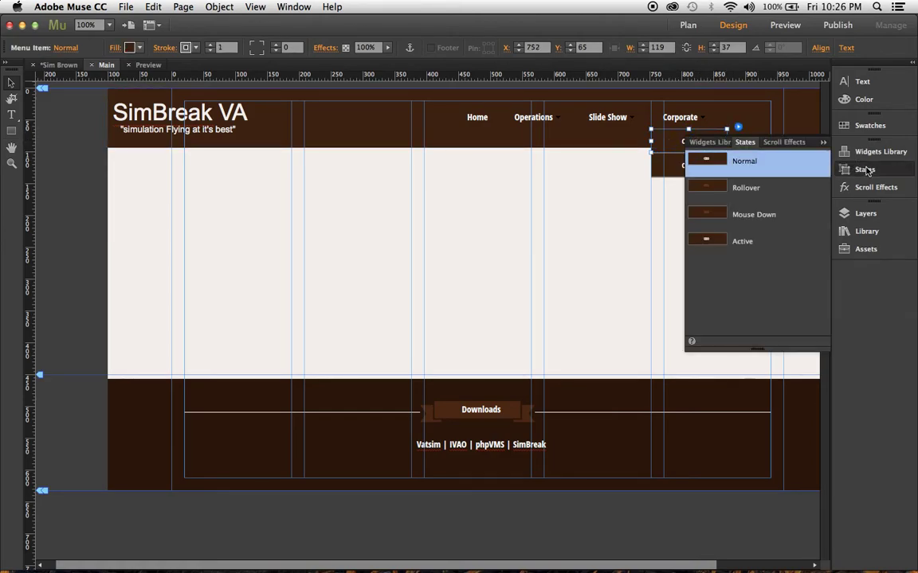
pyautogui.click(140, 49)
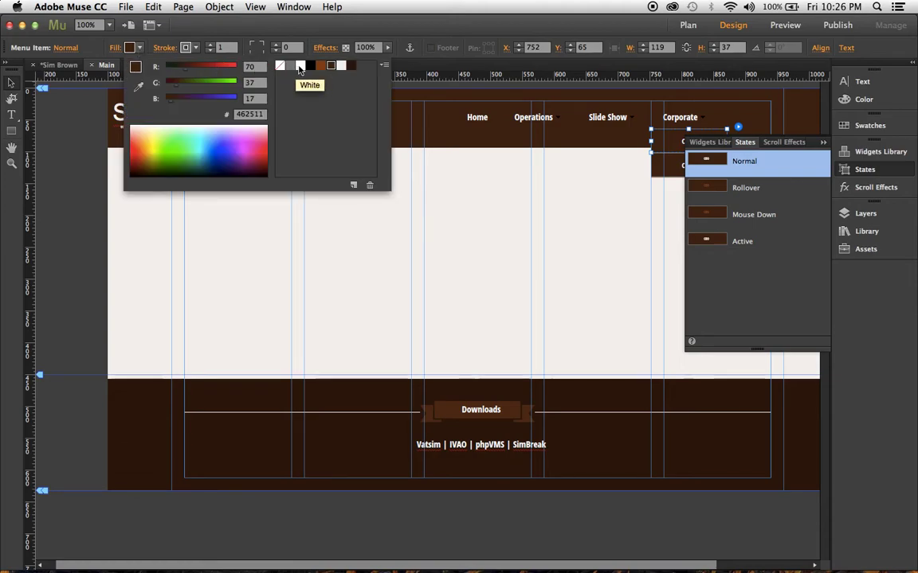
pyautogui.click(299, 70)
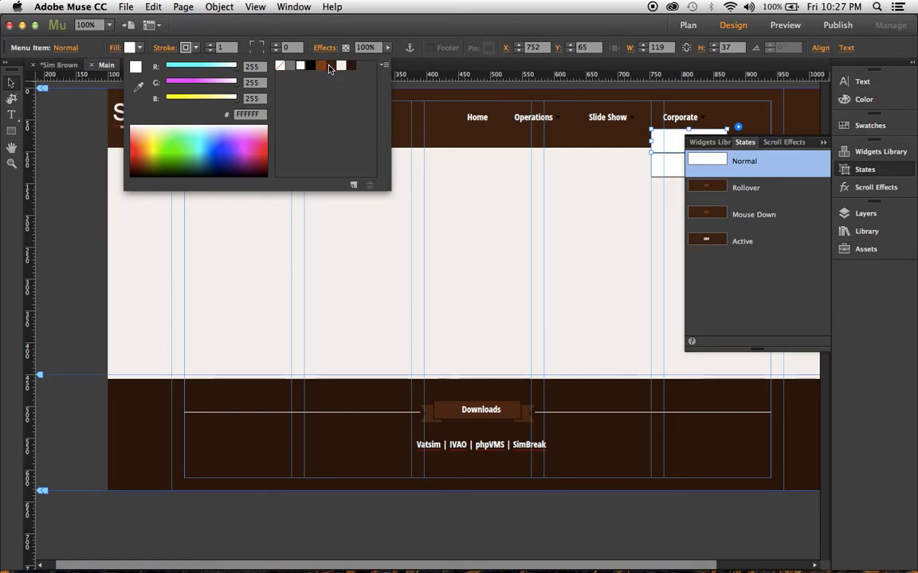
pyautogui.click(329, 69)
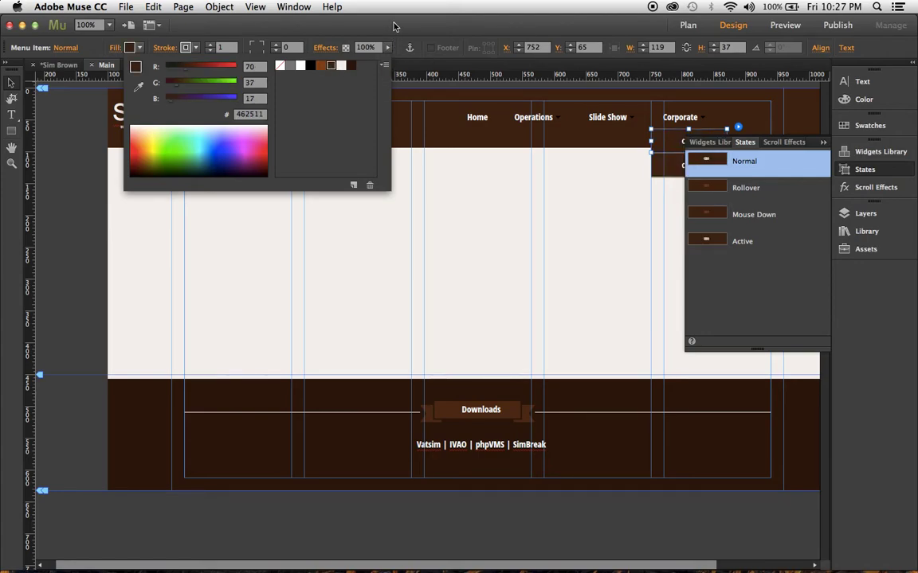
pyautogui.click(368, 22)
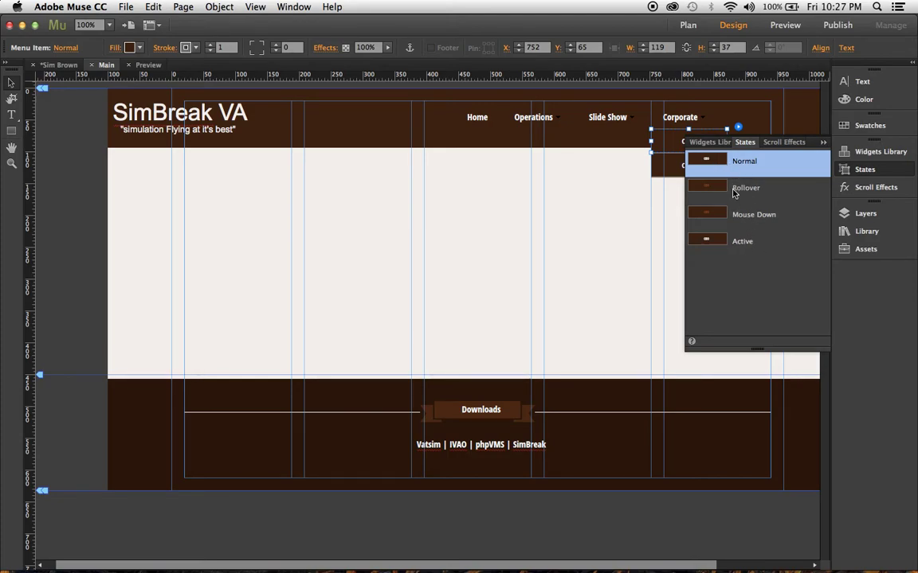
pyautogui.click(13, 116)
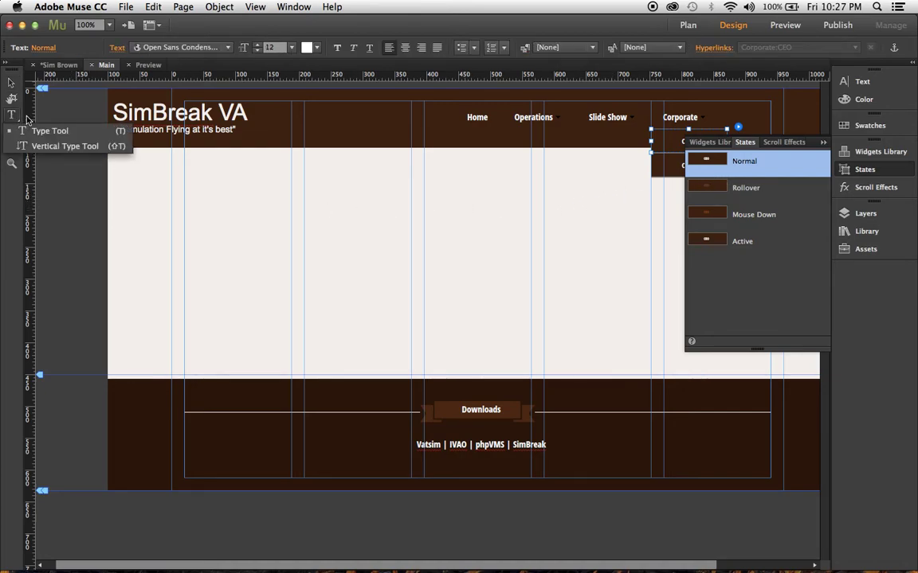
pyautogui.click(317, 49)
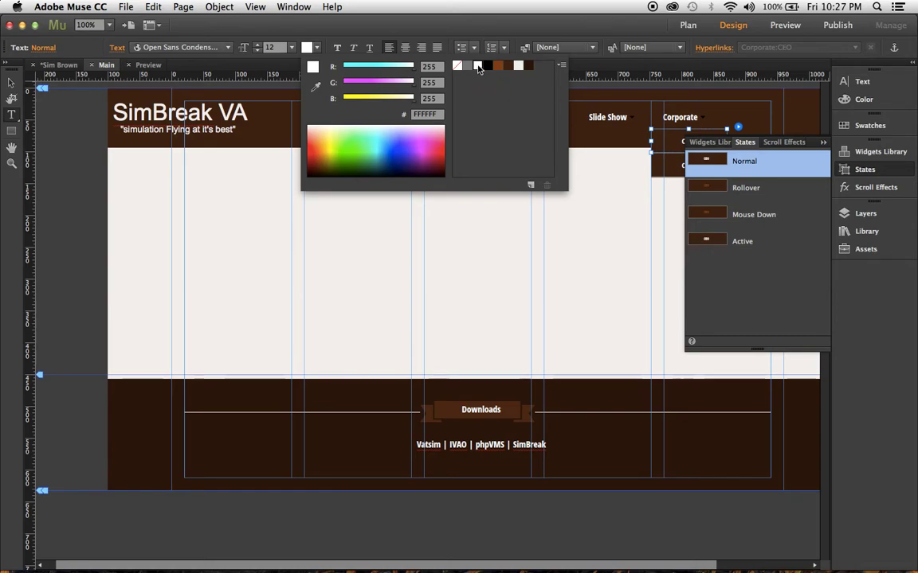
pyautogui.click(304, 31)
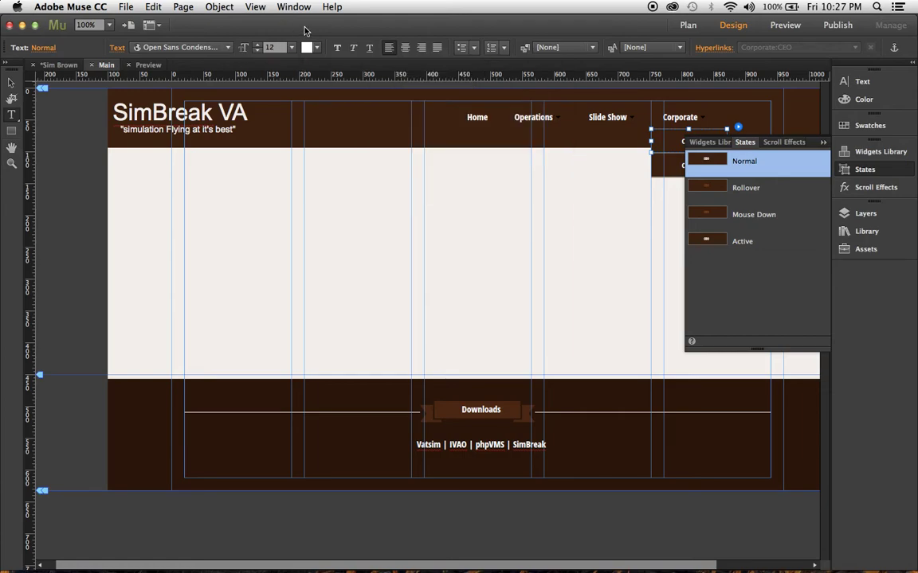
pyautogui.click(11, 86)
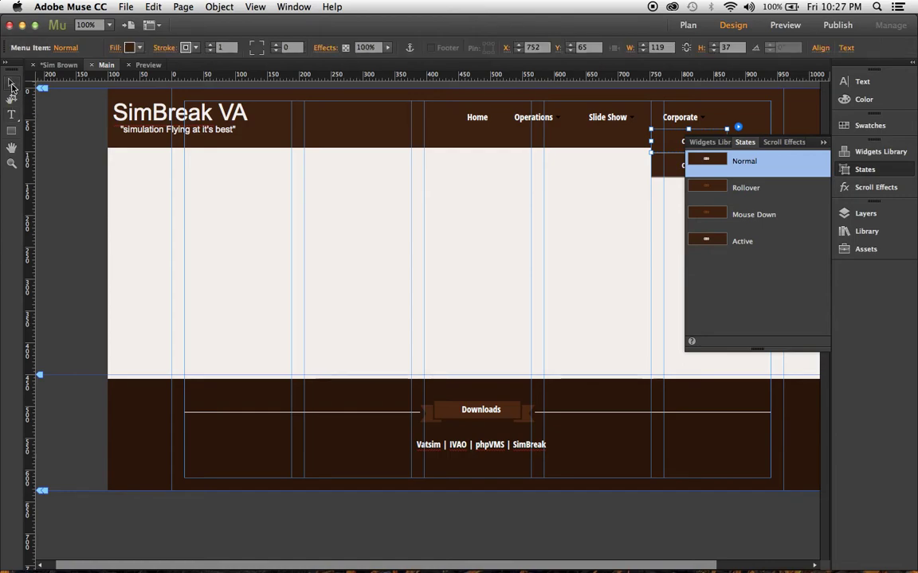
# Set the Rollover state's label text colour to medium brown 894819
pyautogui.click(744, 189)
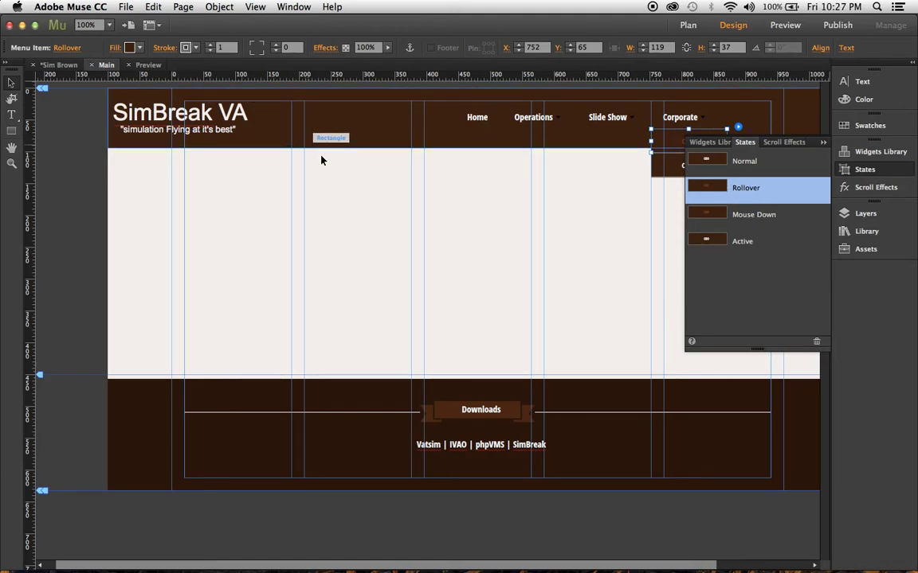
pyautogui.press('t')
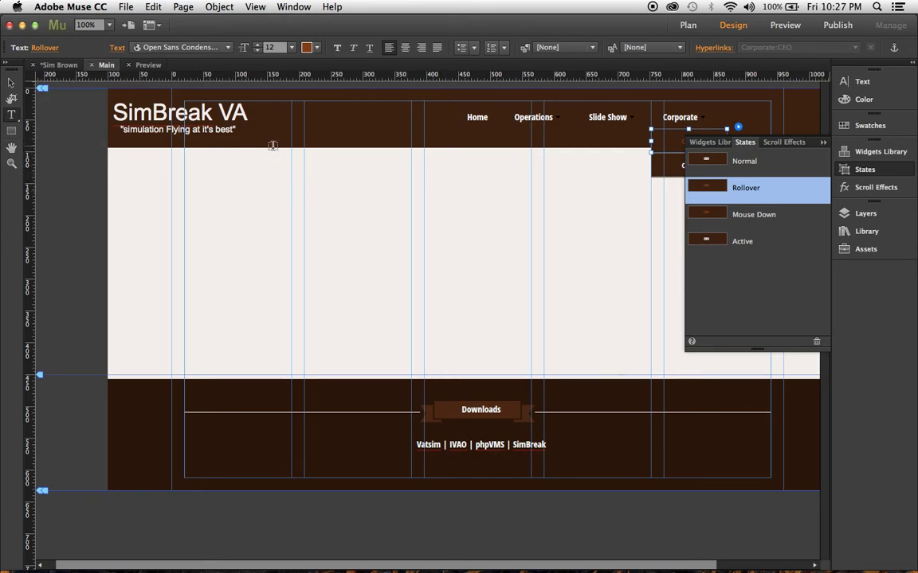
pyautogui.click(318, 48)
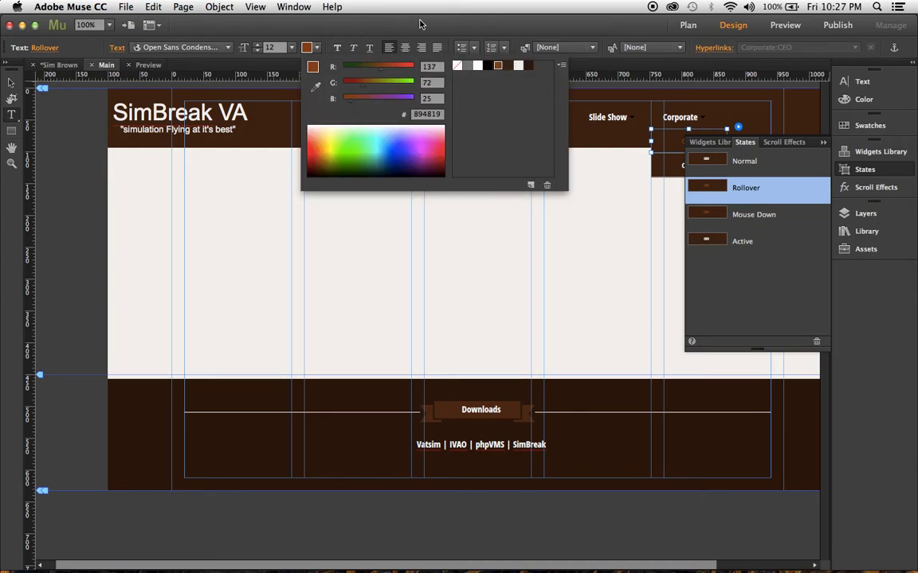
# Set the Mouse Down state's label text colour to 894819 as well
pyautogui.click(747, 215)
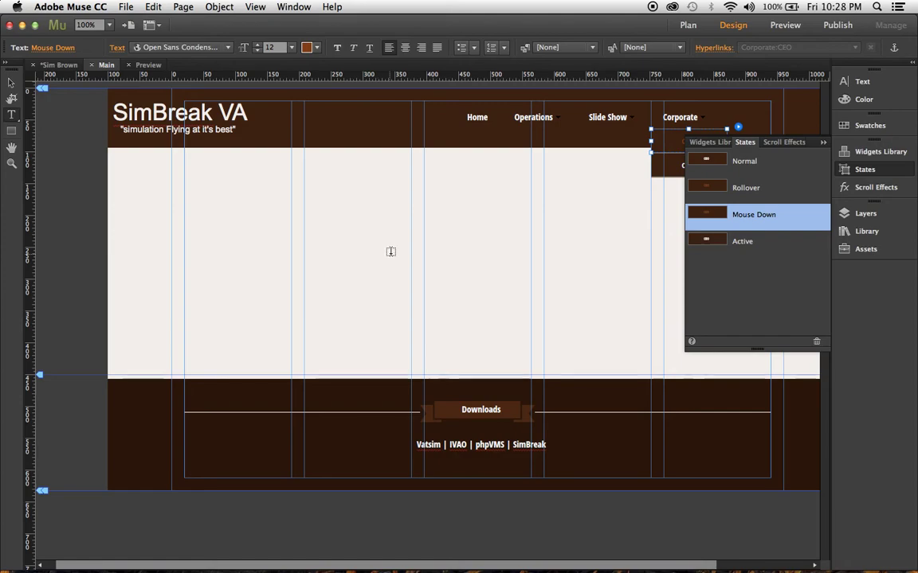
pyautogui.click(317, 49)
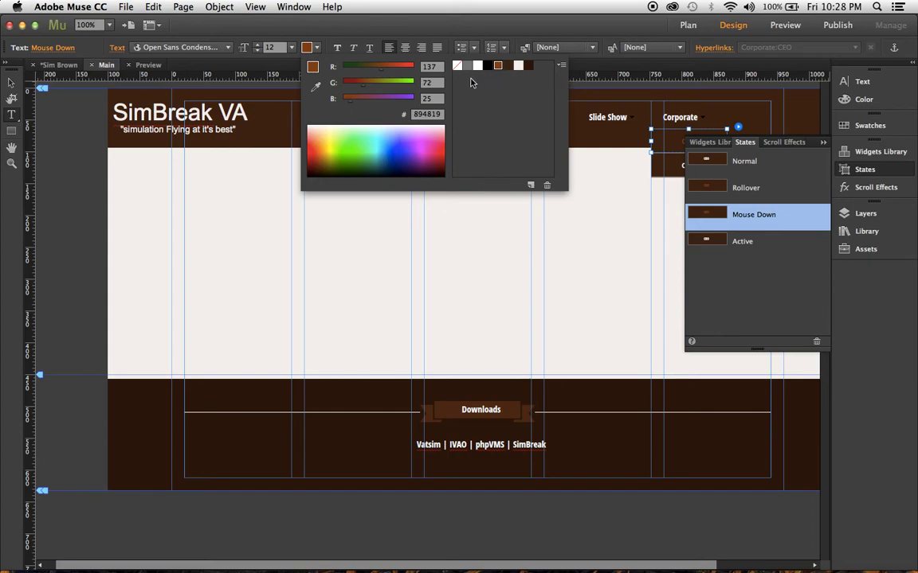
pyautogui.click(728, 246)
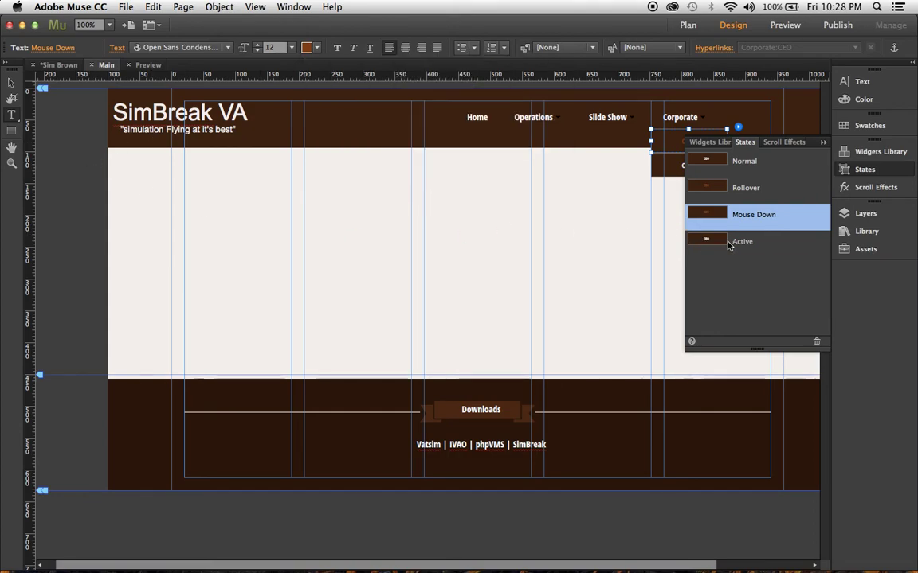
pyautogui.click(731, 242)
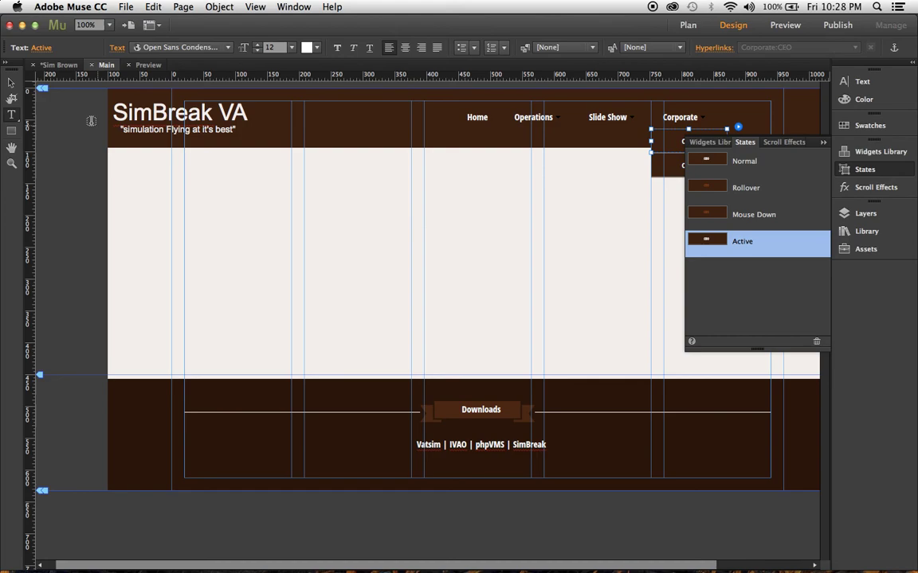
# Check the Active state's dark brown fill and keep its label text white FFFFFF
pyautogui.click(11, 83)
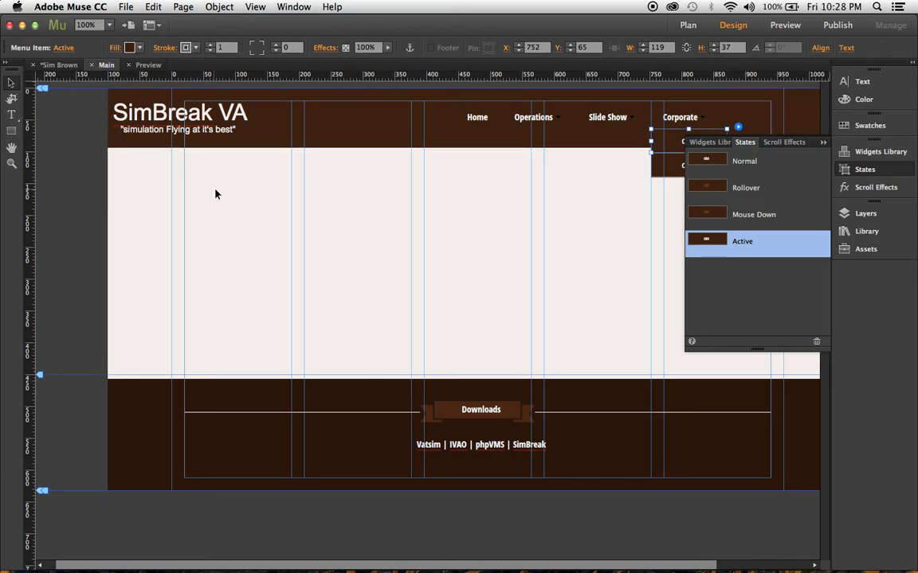
pyautogui.click(12, 117)
pyautogui.press('t')
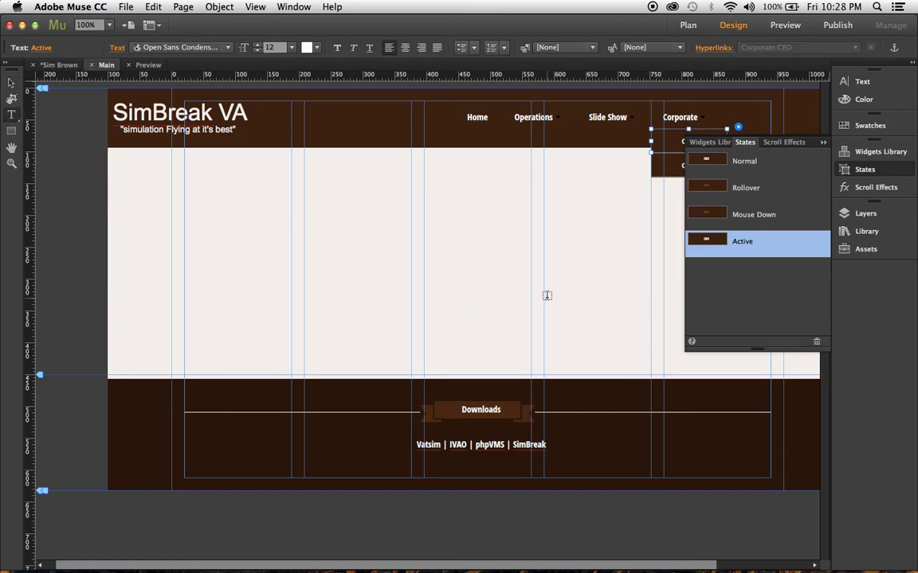
pyautogui.click(317, 49)
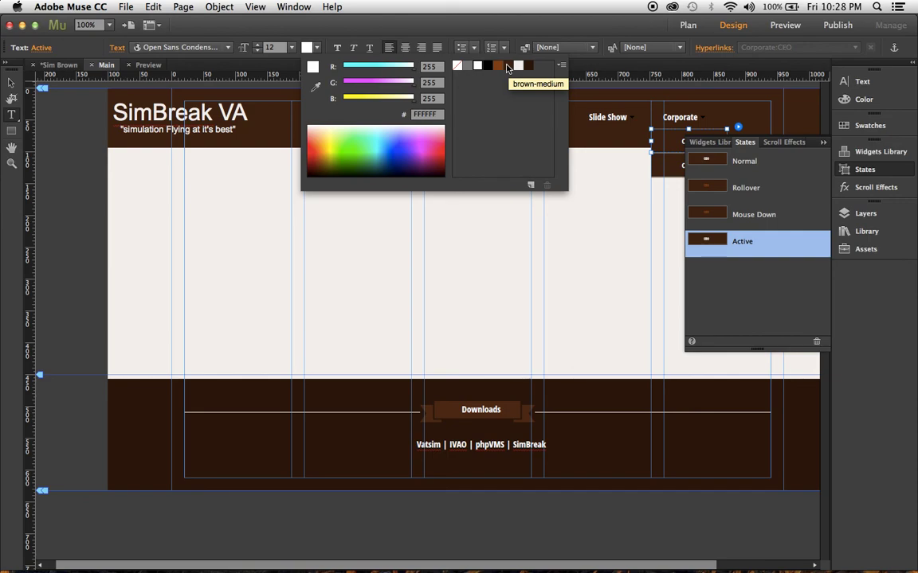
pyautogui.click(588, 24)
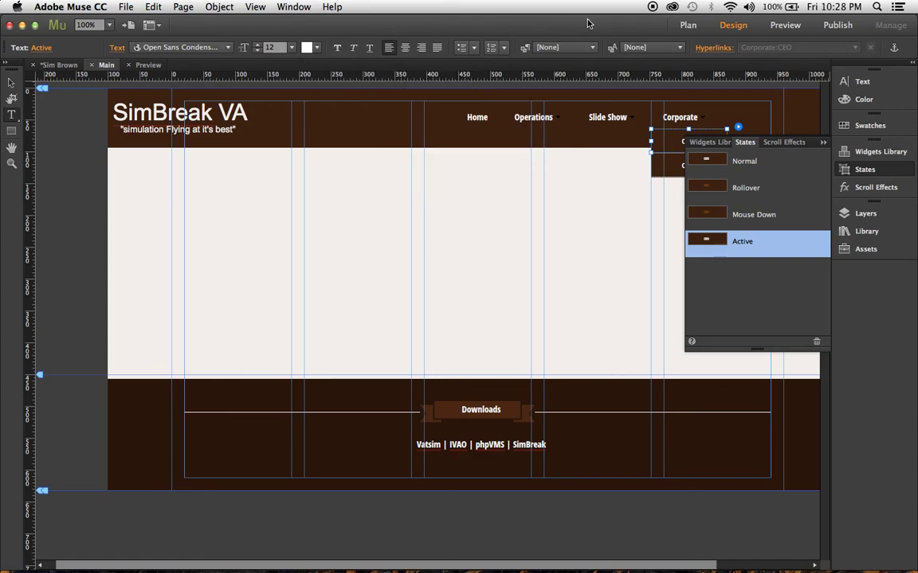